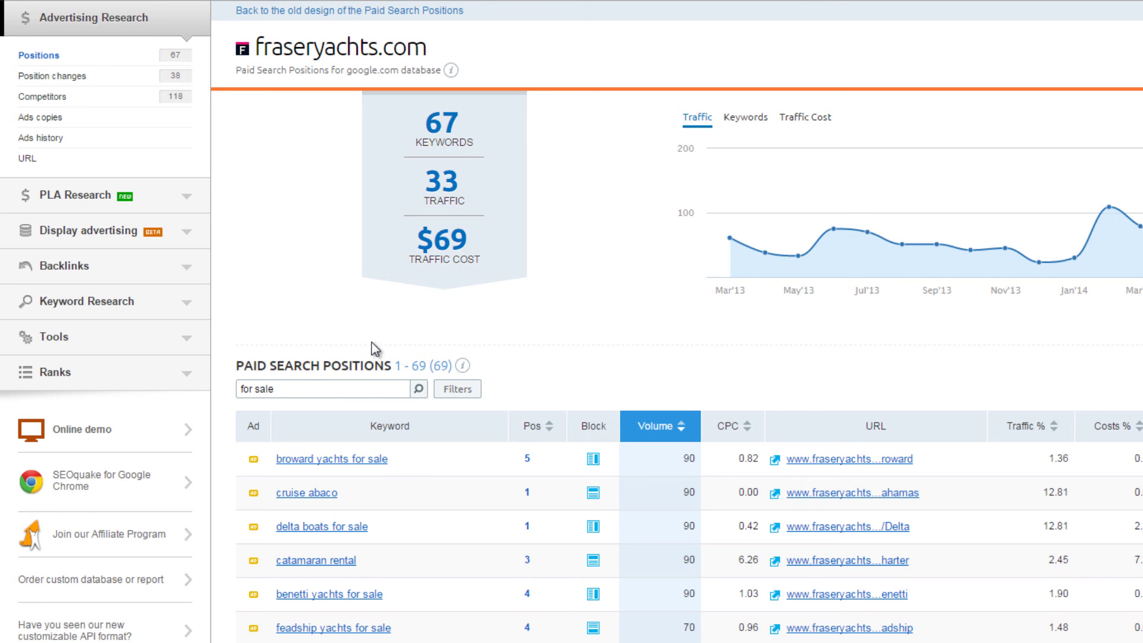
# Step: Open the fraseryachts.com keyword filter options, then bring up the burgessyachts.com paid positions report
pyautogui.click(466, 396)
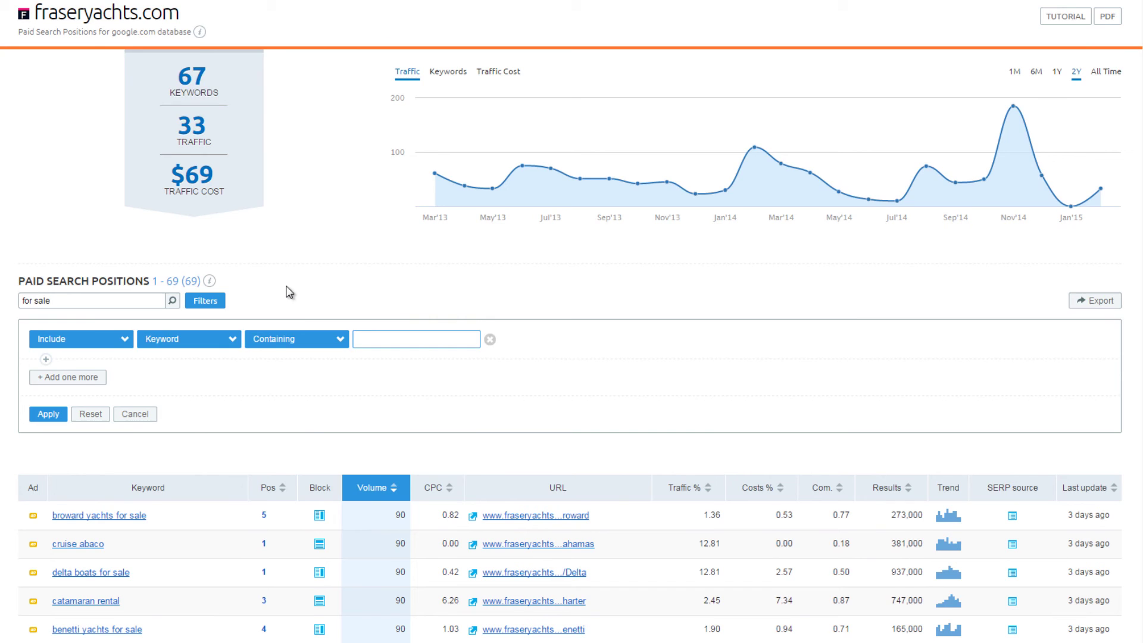
pyautogui.scroll(-1, 130, 459)
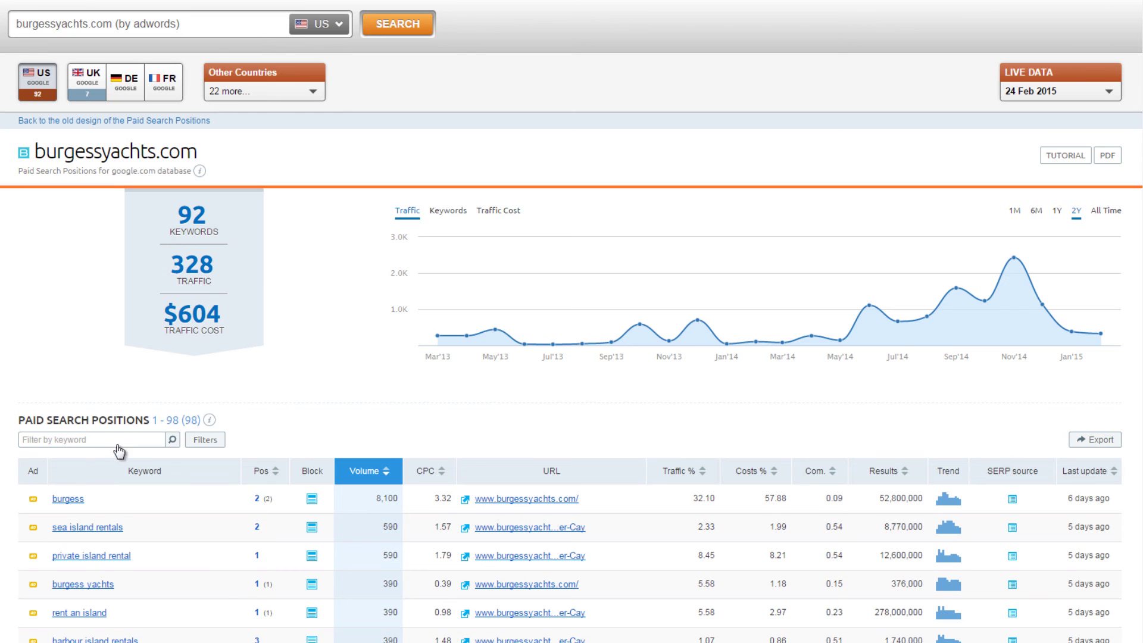
# Step: Filter the burgessyachts.com, cruisersyachts.com and searay.com paid keywords by 'for sale'
pyautogui.click(42, 439)
pyautogui.write('for sale')
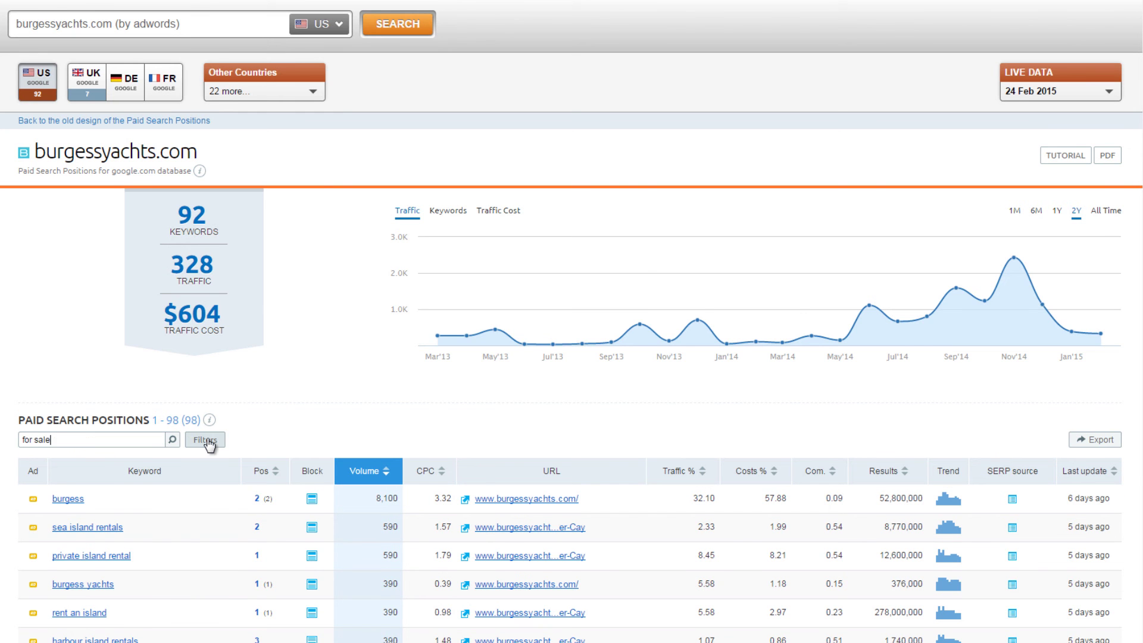
pyautogui.click(205, 440)
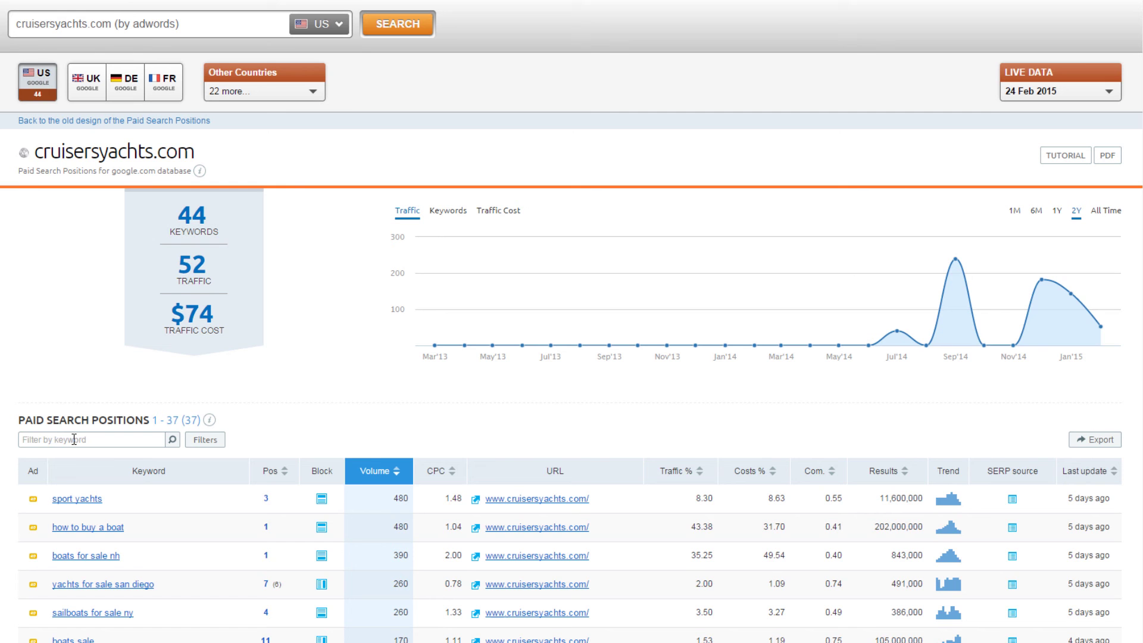
pyautogui.write('for sale')
pyautogui.click(205, 442)
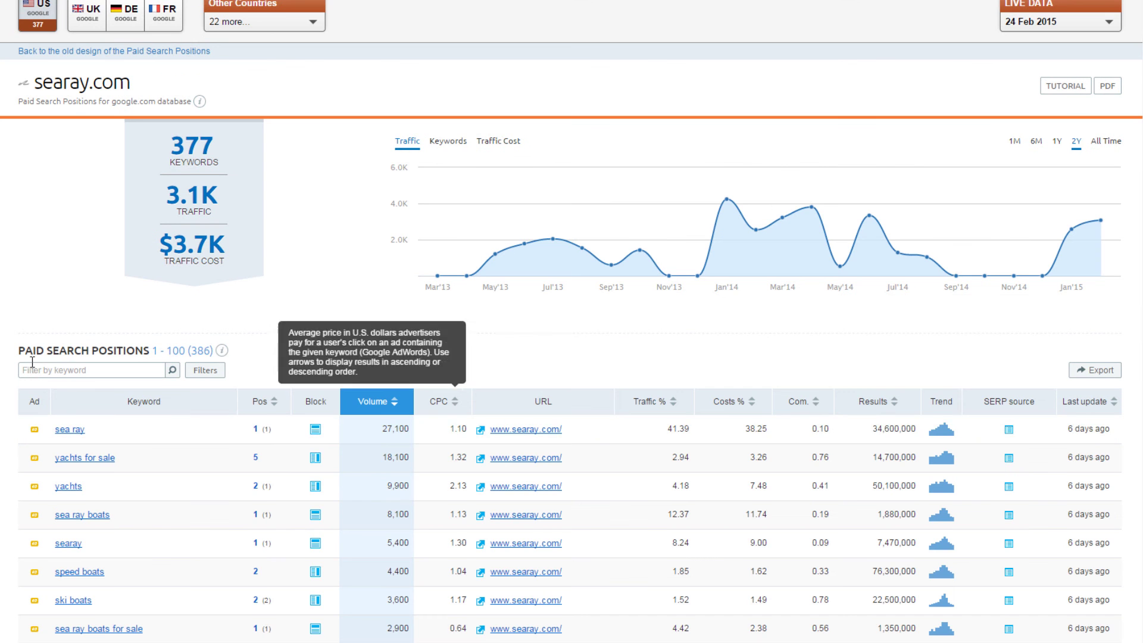
pyautogui.click(83, 372)
pyautogui.write('for sale')
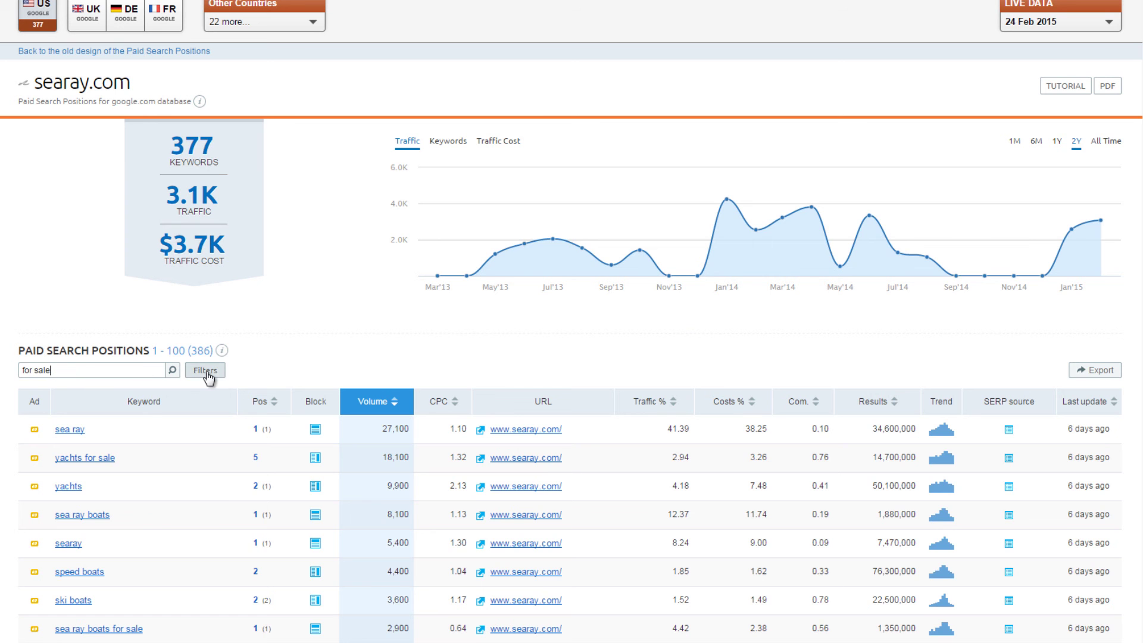
pyautogui.click(206, 372)
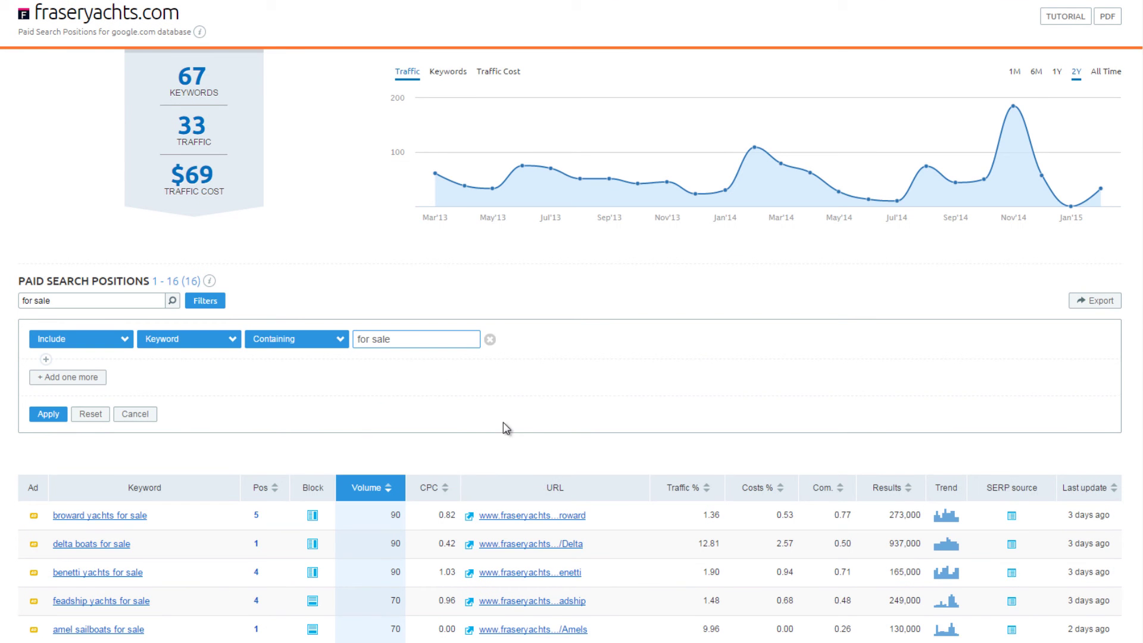
pyautogui.scroll(-3, 509, 426)
pyautogui.scroll(-1, 511, 427)
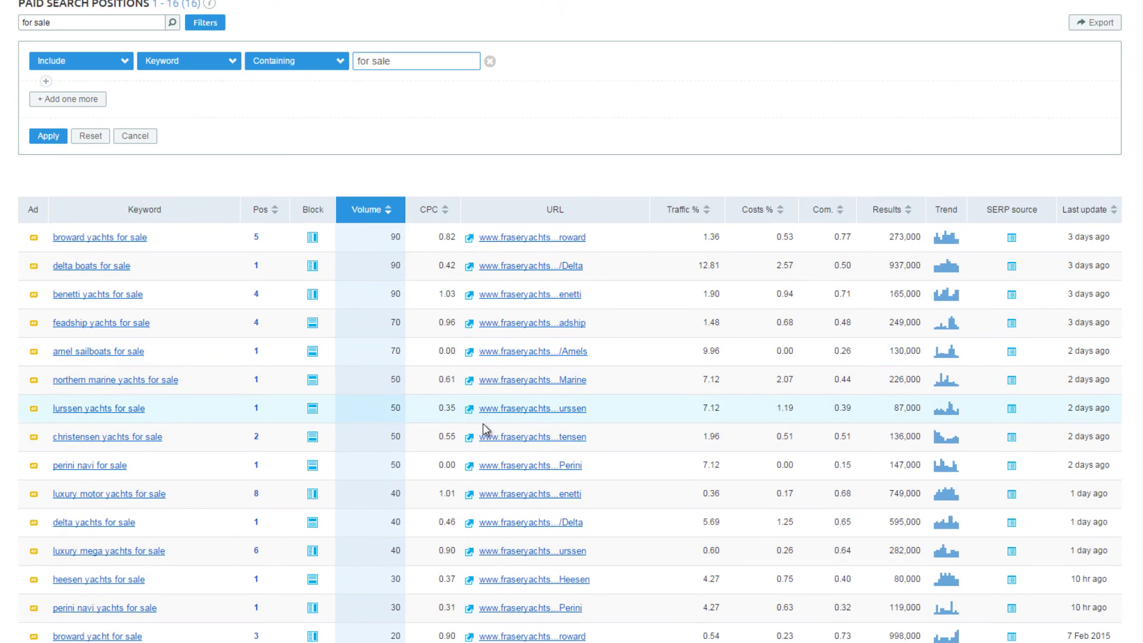
pyautogui.scroll(-1, 163, 493)
pyautogui.scroll(-1, 165, 493)
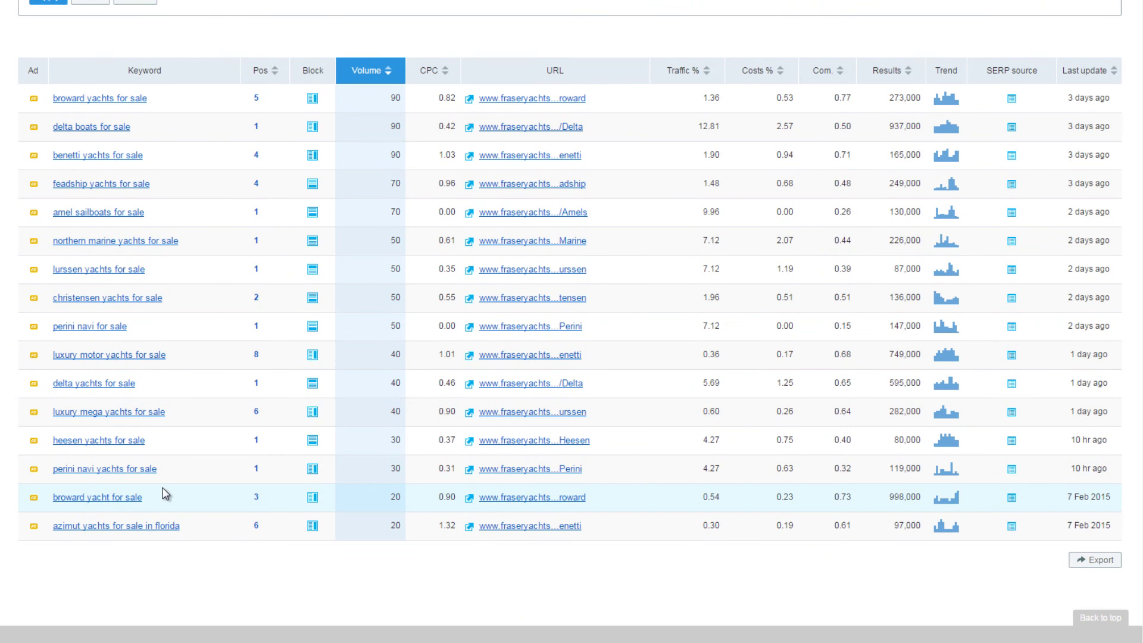
pyautogui.scroll(8, 165, 493)
pyautogui.scroll(-1, 319, 396)
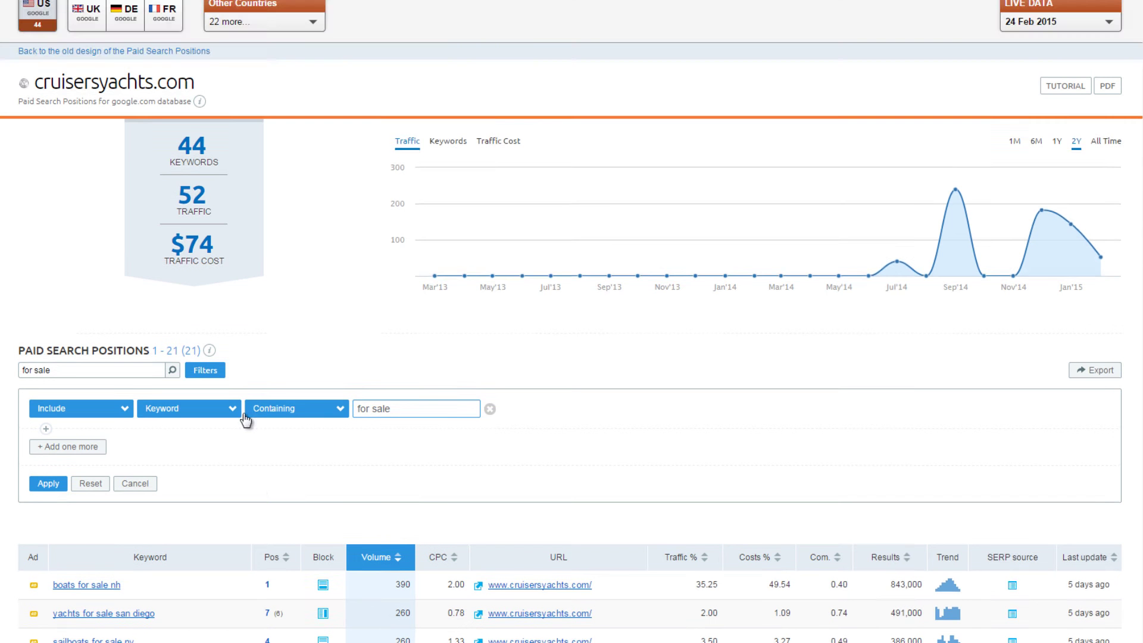
pyautogui.scroll(-1, 260, 420)
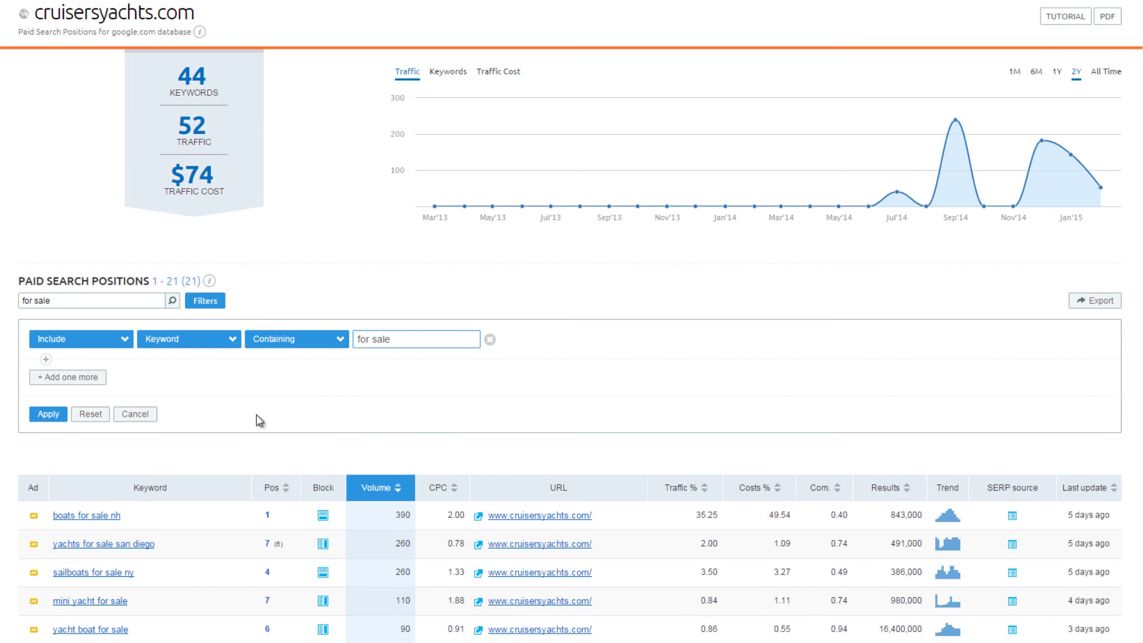
pyautogui.scroll(-5, 260, 420)
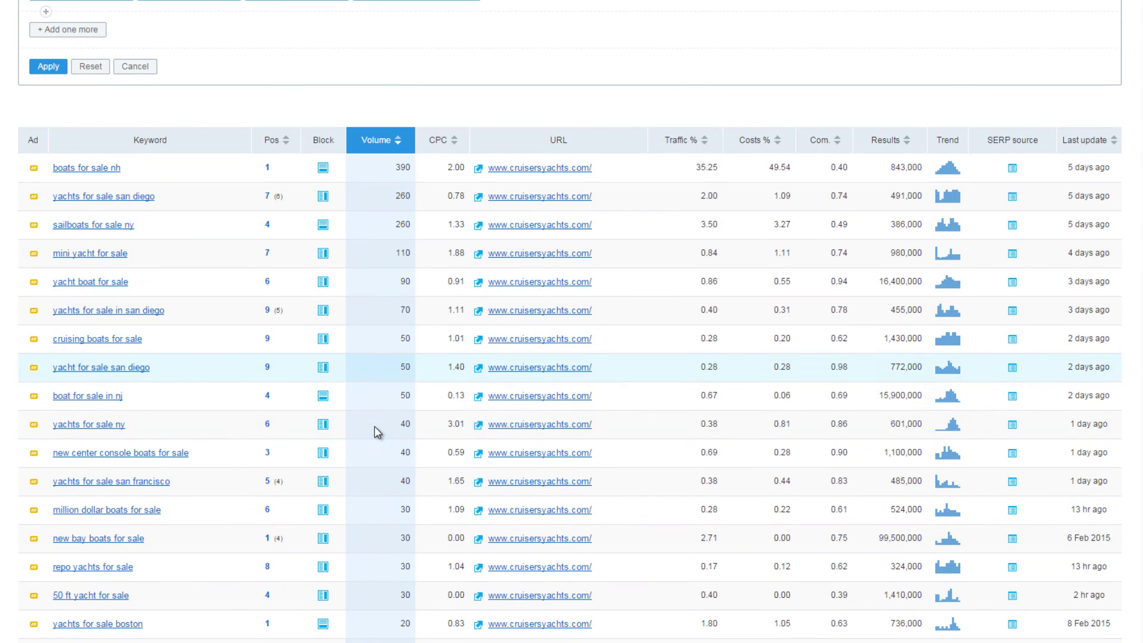
pyautogui.scroll(-1, 238, 327)
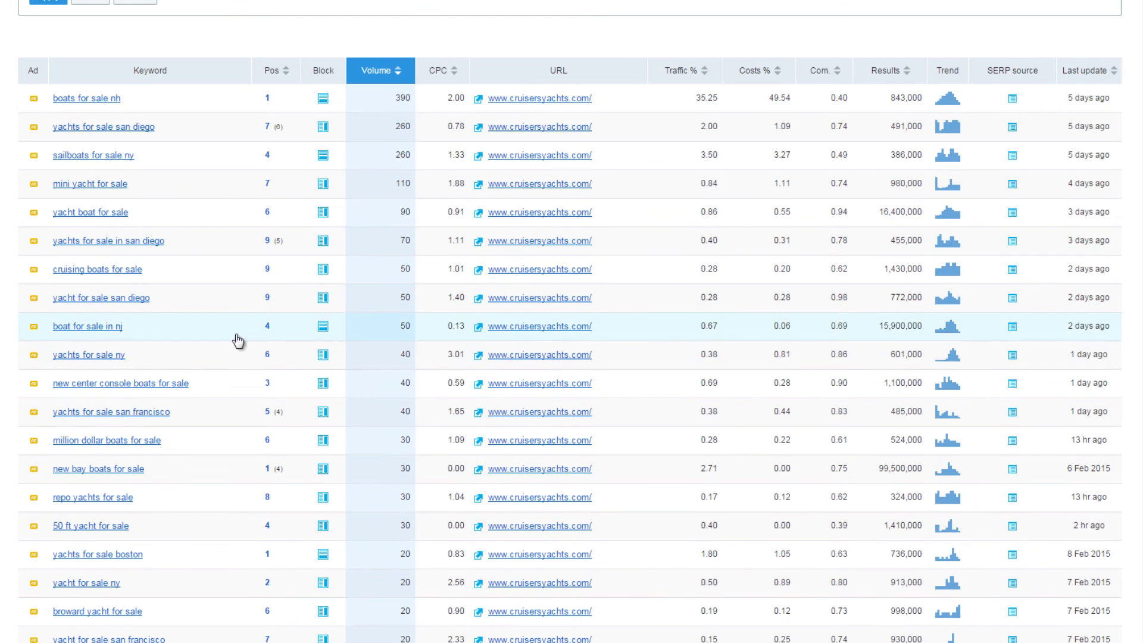
pyautogui.scroll(6, 260, 146)
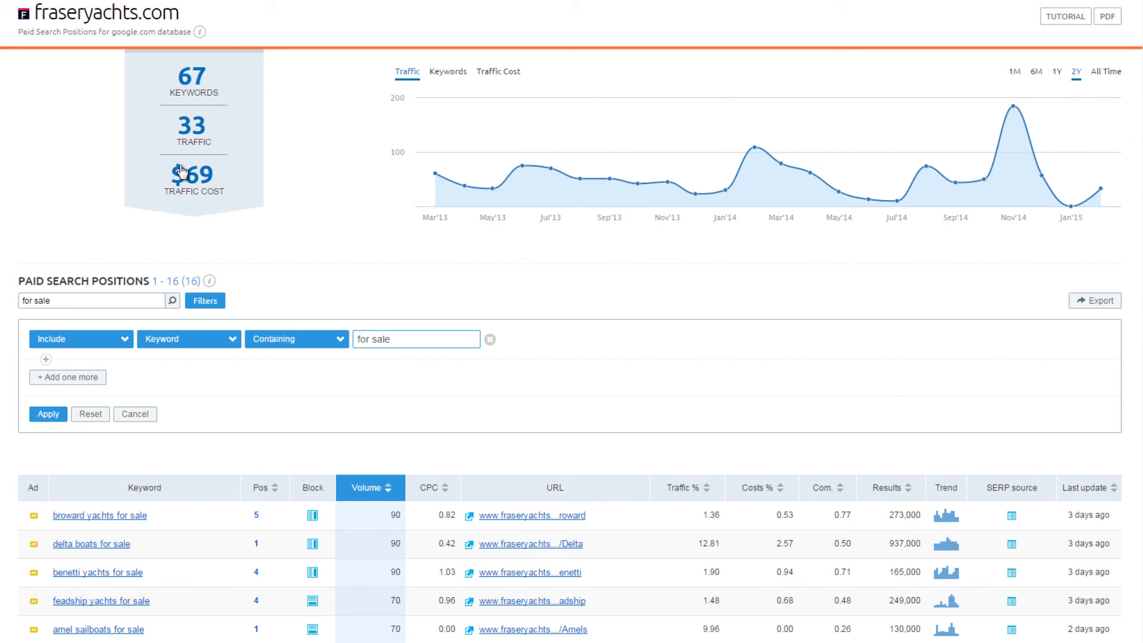
pyautogui.scroll(-1, 350, 441)
pyautogui.scroll(-3, 348, 441)
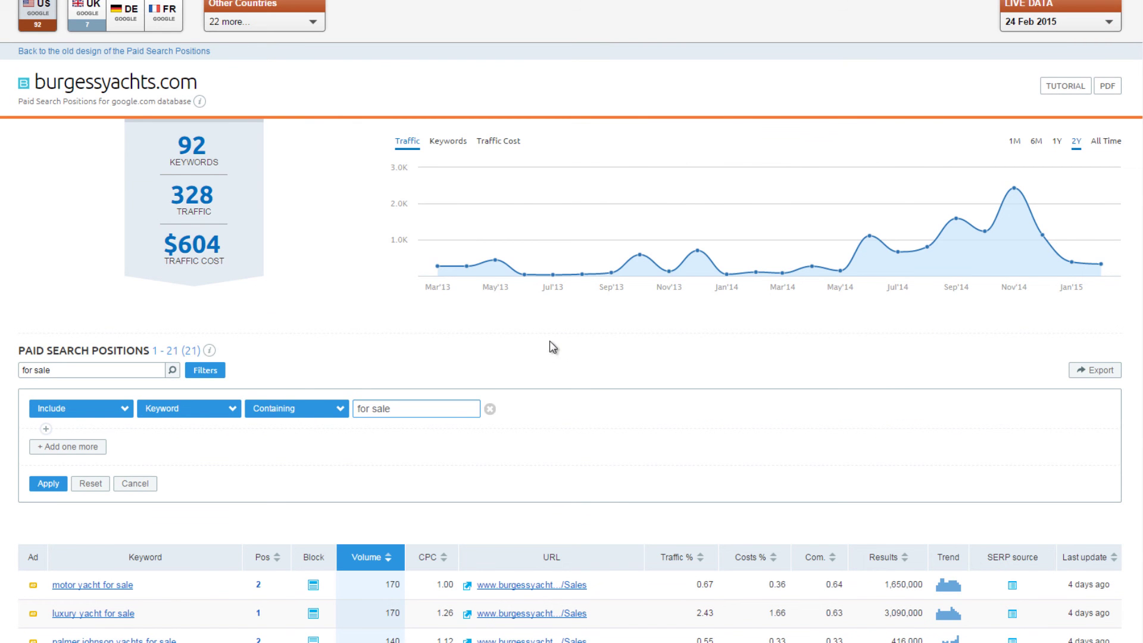
pyautogui.scroll(-4, 574, 374)
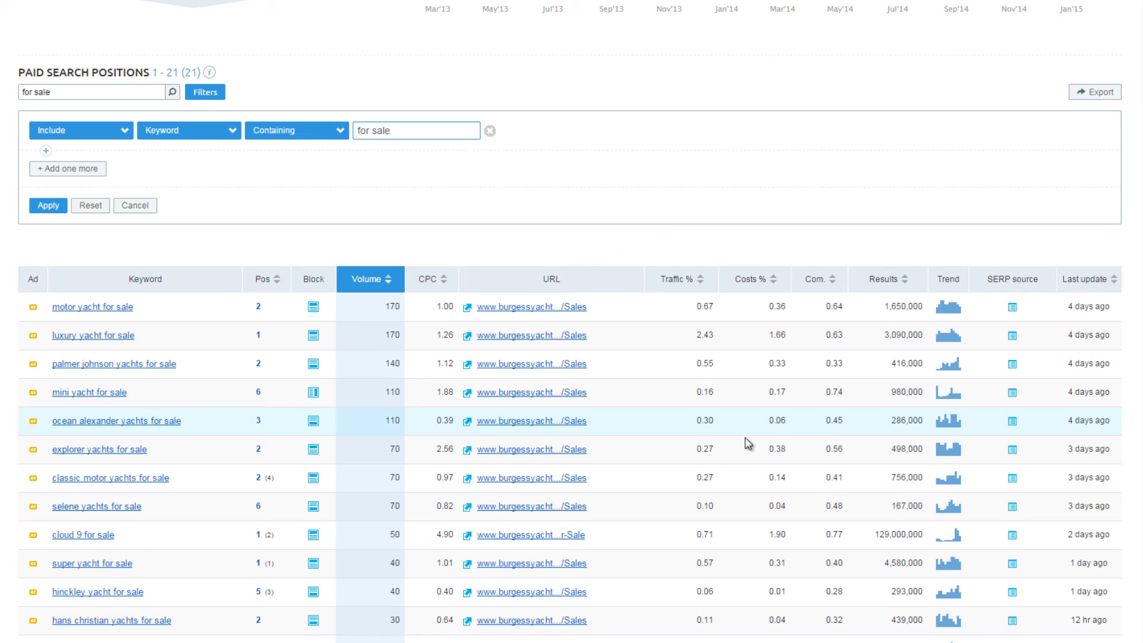
pyautogui.scroll(-1, 749, 443)
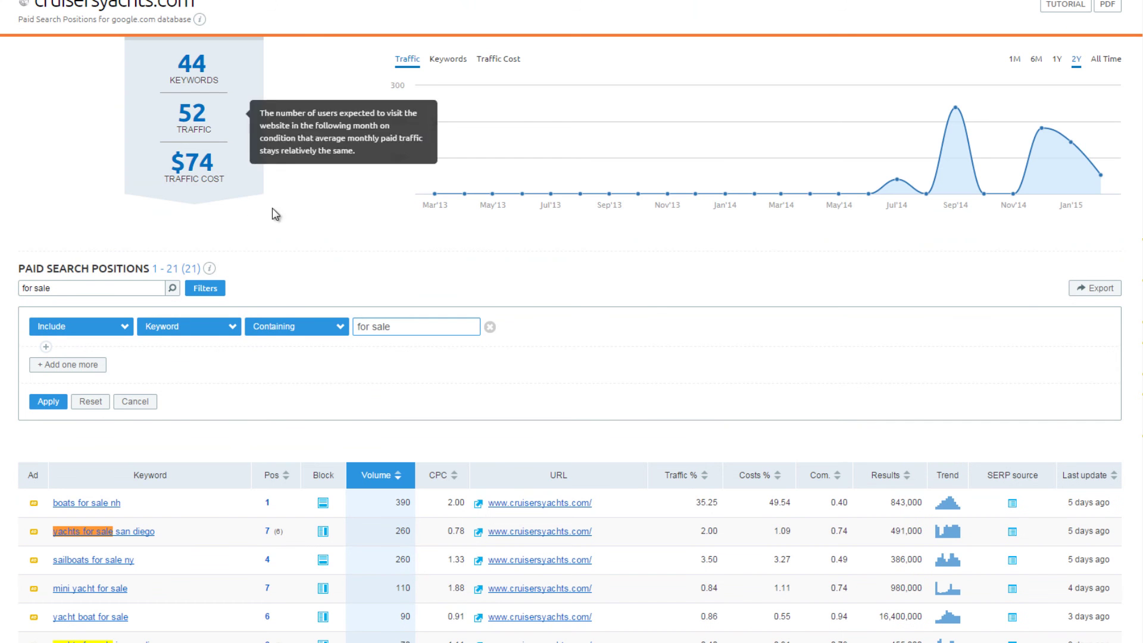
pyautogui.scroll(-5, 235, 434)
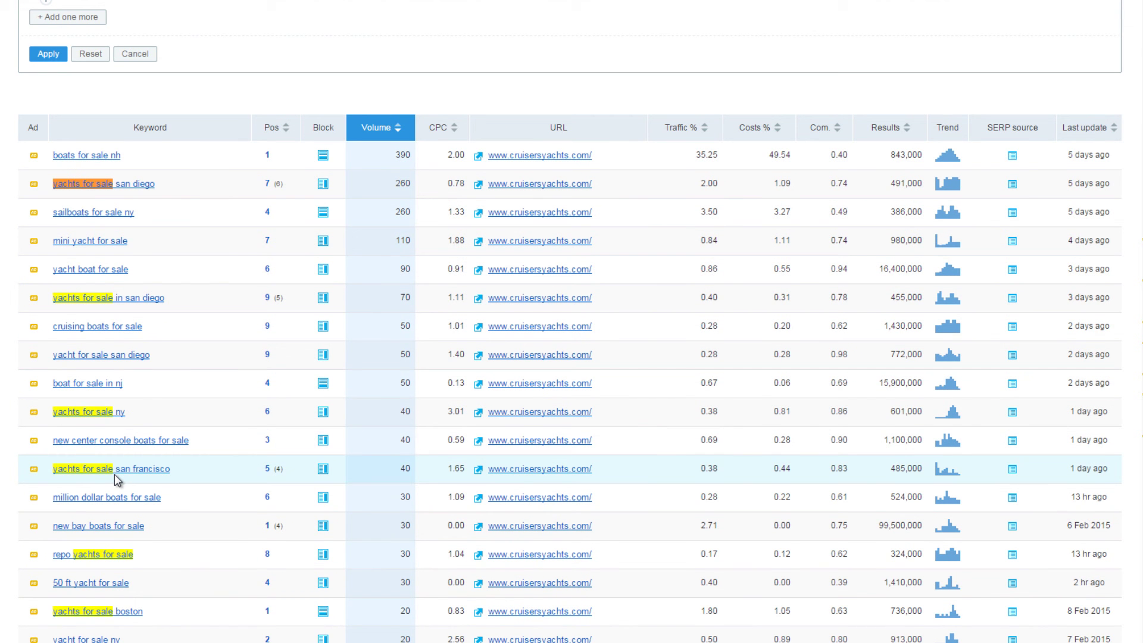
pyautogui.scroll(-1, 114, 477)
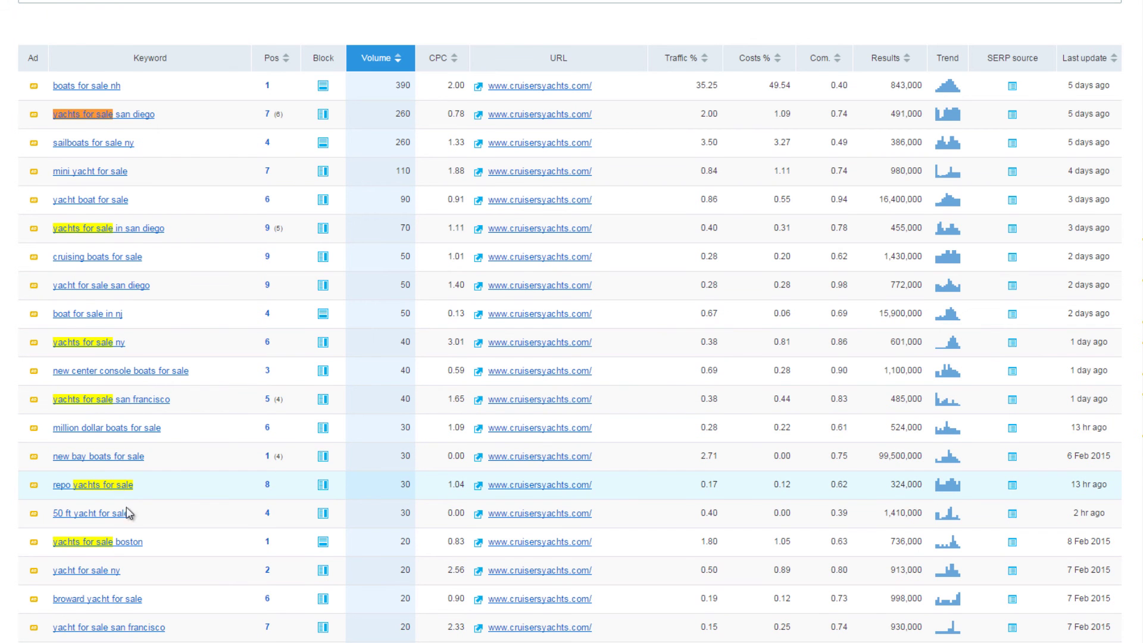
pyautogui.scroll(-1, 129, 517)
pyautogui.scroll(1, 129, 519)
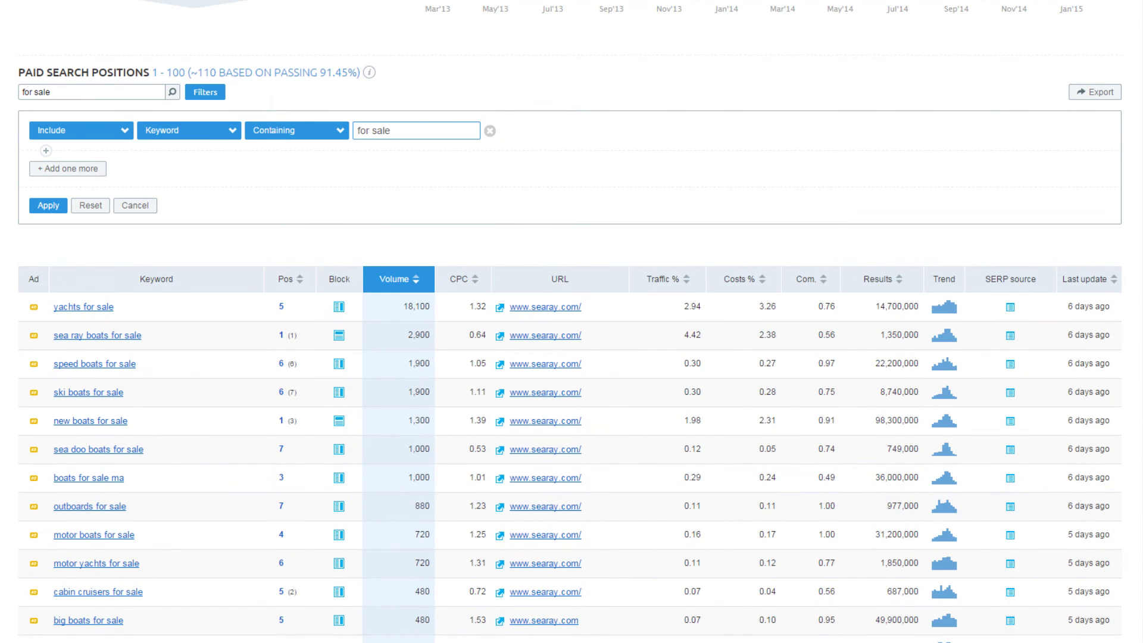
# Step: Open the 'yachts for sale' Keyword Overview and scroll to its related keywords and ad copies
pyautogui.click(92, 307)
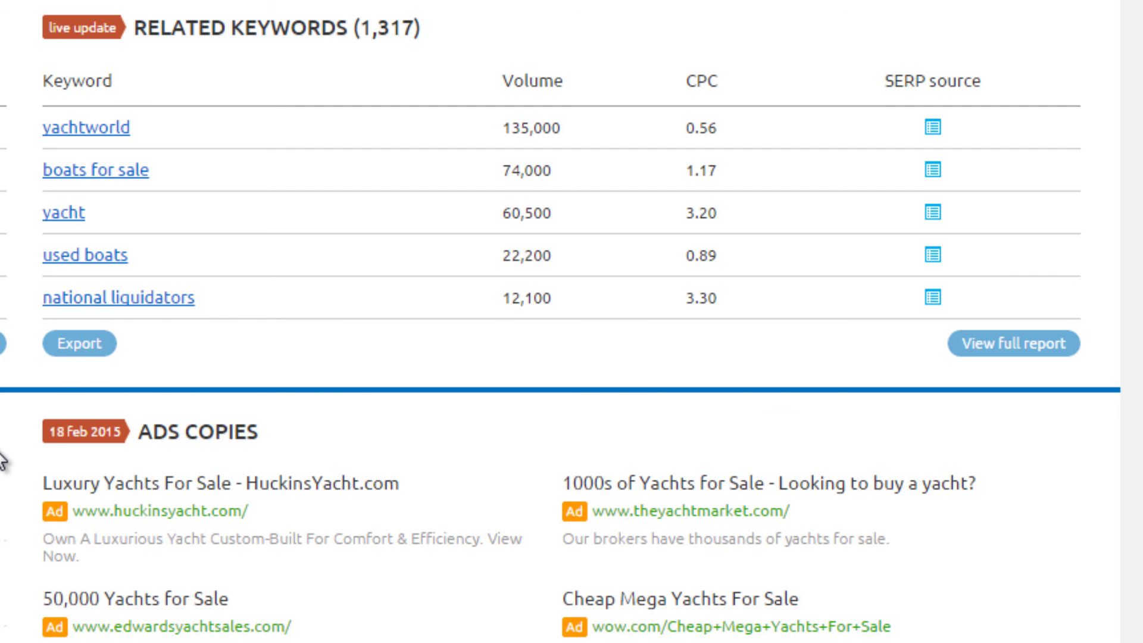
pyautogui.scroll(-5, 3, 461)
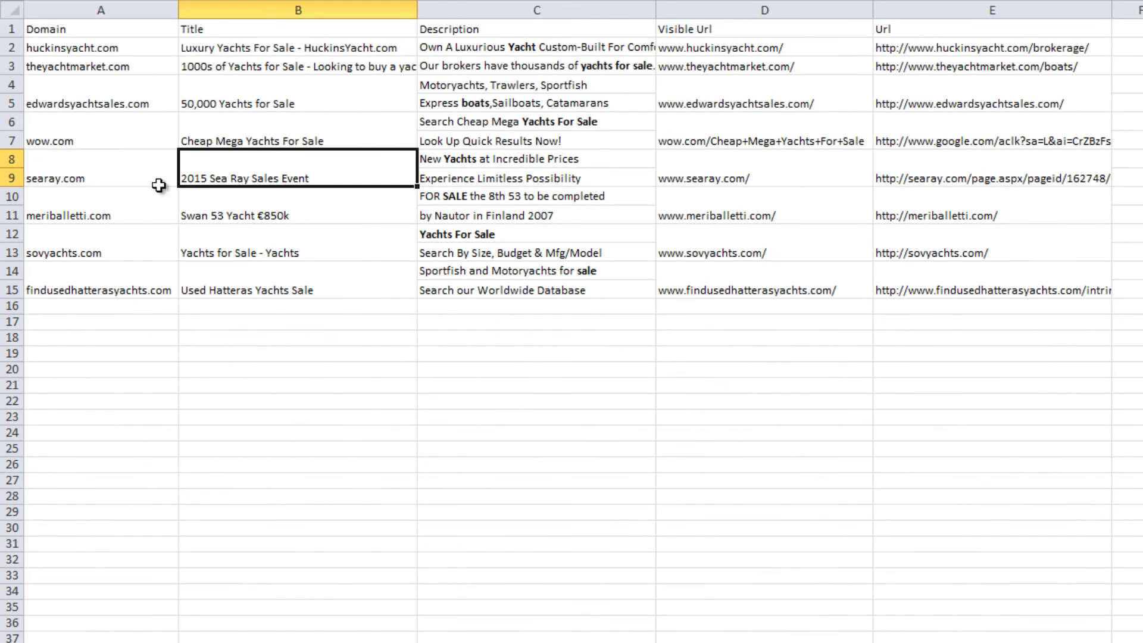
# Step: Shade the searay.com ad in A8:E9 green and copy its landing page URL
pyautogui.click(132, 175)
pyautogui.moveTo(132, 175); pyautogui.dragTo(923, 179)
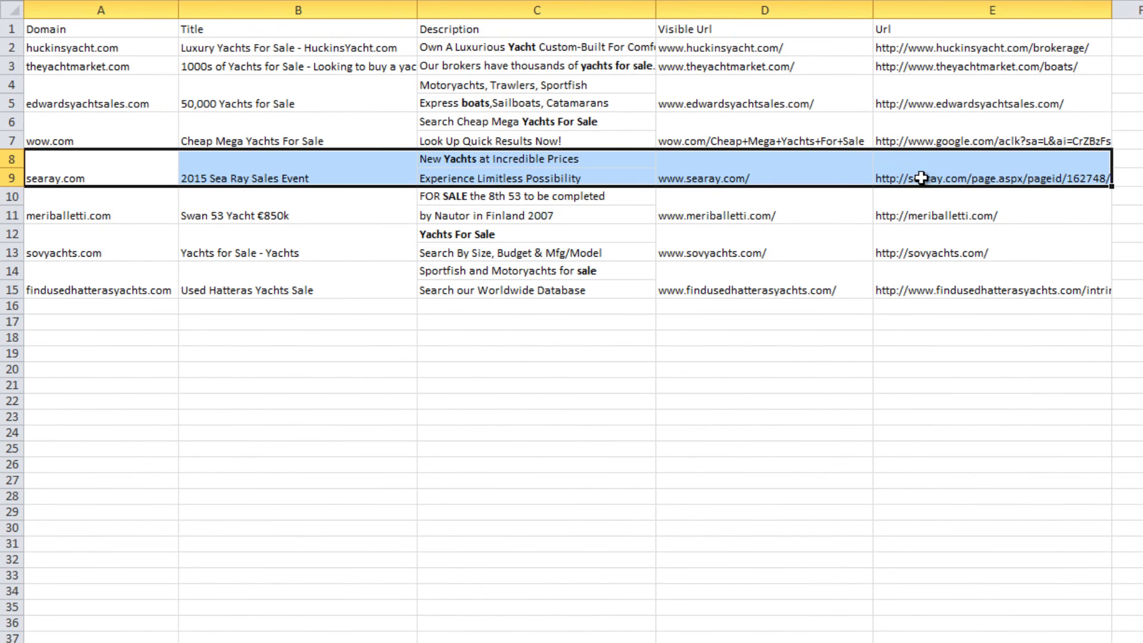
pyautogui.click(234, 168)
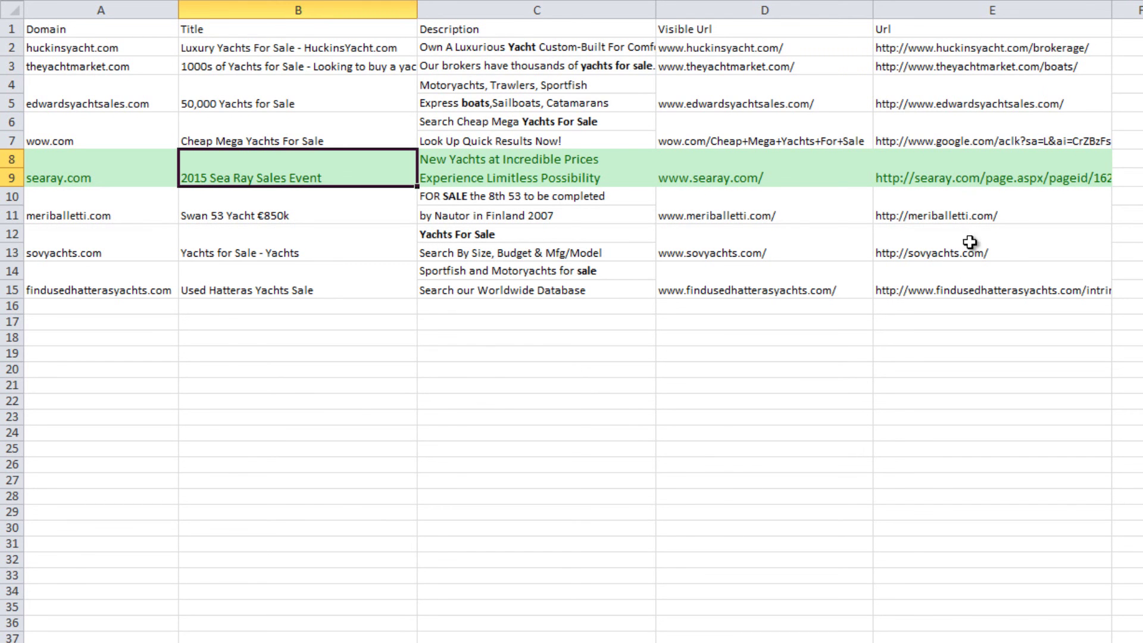
pyautogui.press('Right')
pyautogui.press('Right')
pyautogui.press('Right')
pyautogui.hotkey('ctrl', 'c')
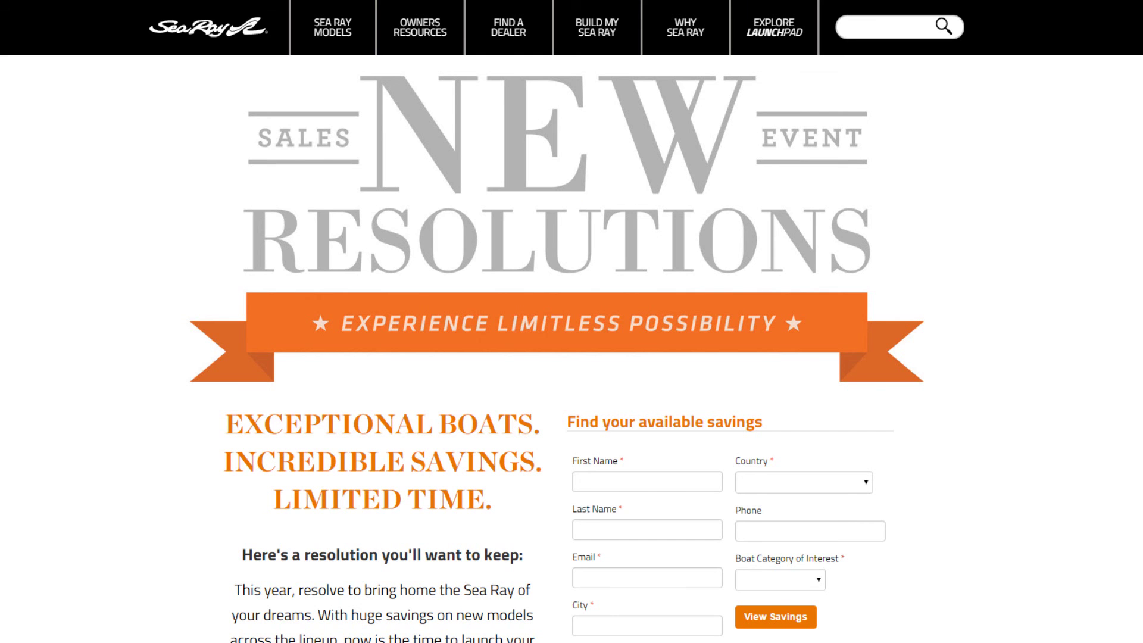
# Step: Scroll through Sea Ray's New Resolutions sales event landing page
pyautogui.scroll(-2, 42, 264)
pyautogui.scroll(-10, 43, 264)
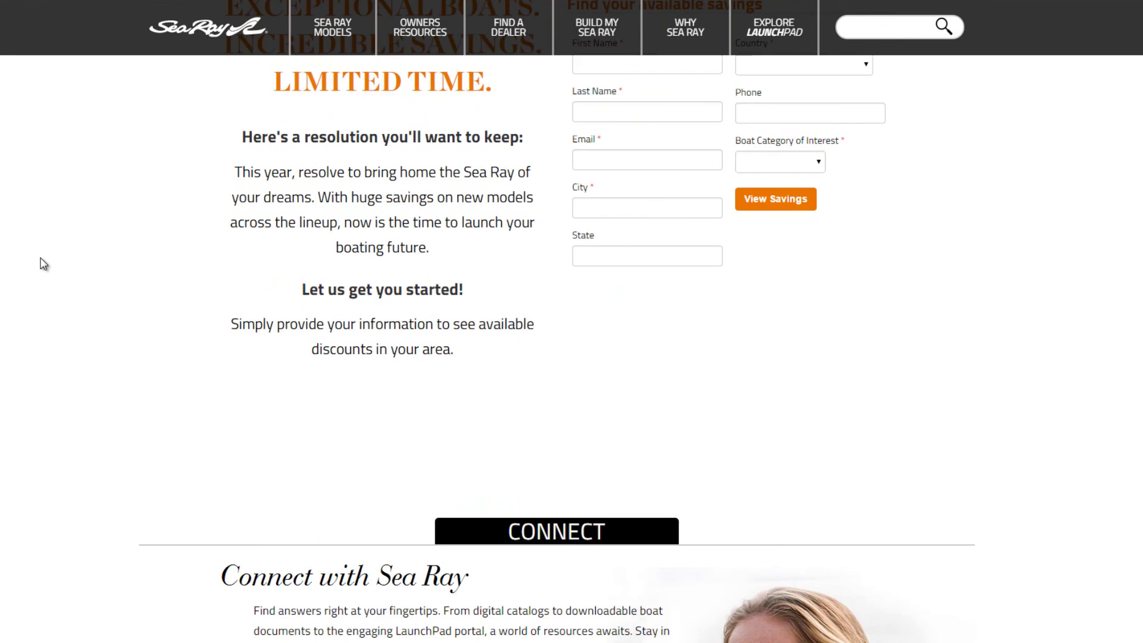
pyautogui.scroll(10, 43, 264)
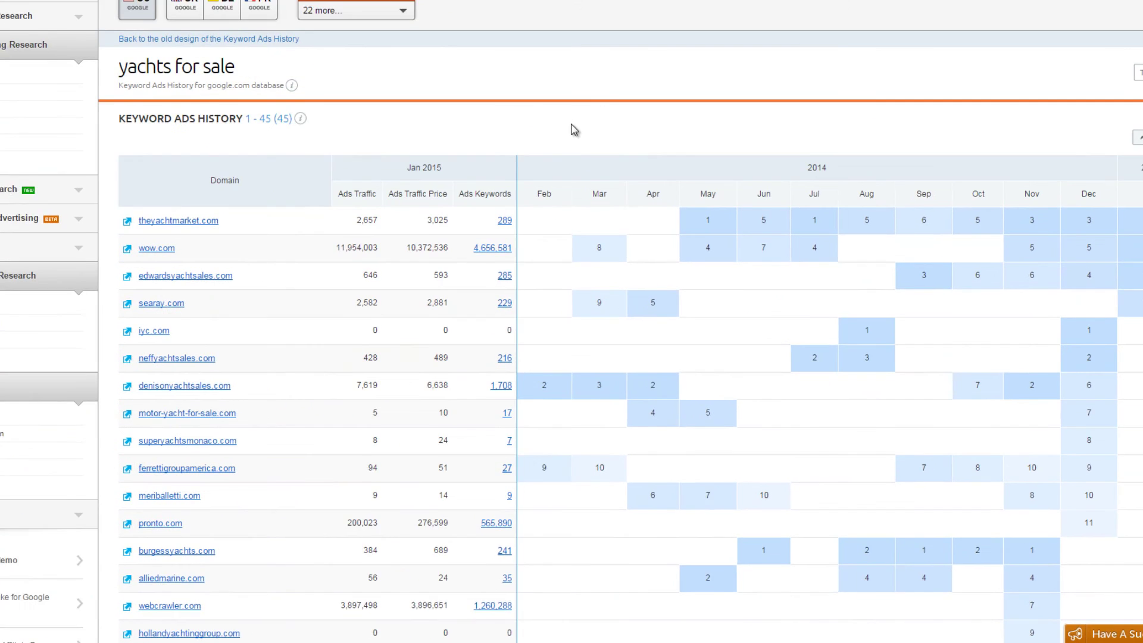
# Step: Scroll through the Keyword Ads History report for 'yachts for sale' and its advertisers
pyautogui.scroll(-3, 602, 250)
pyautogui.scroll(-10, 493, 181)
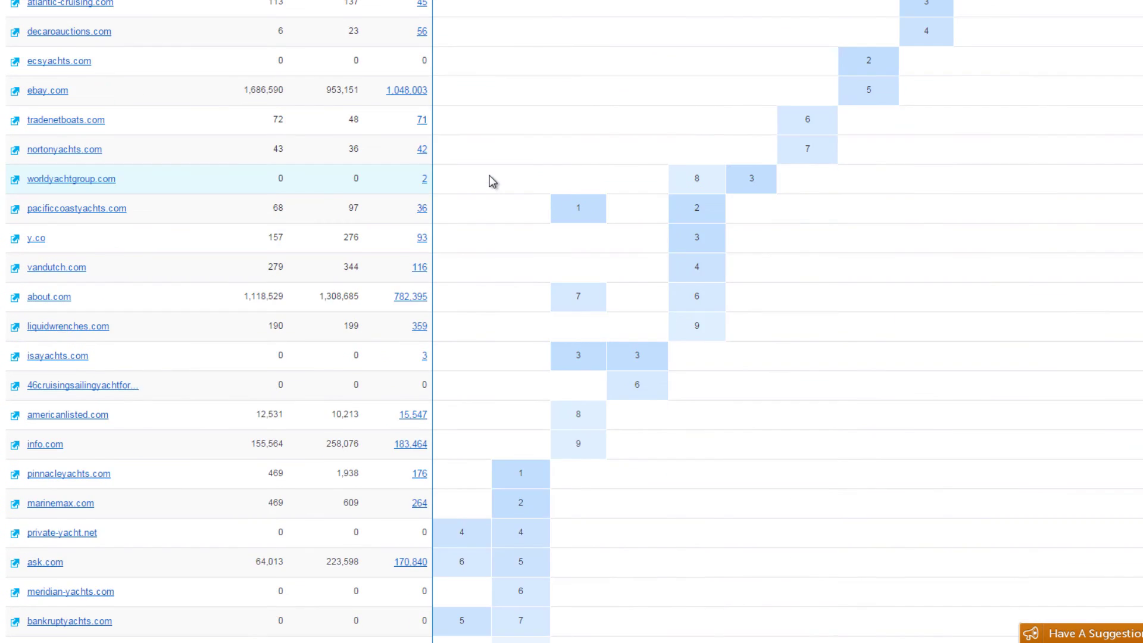
pyautogui.scroll(-2, 503, 476)
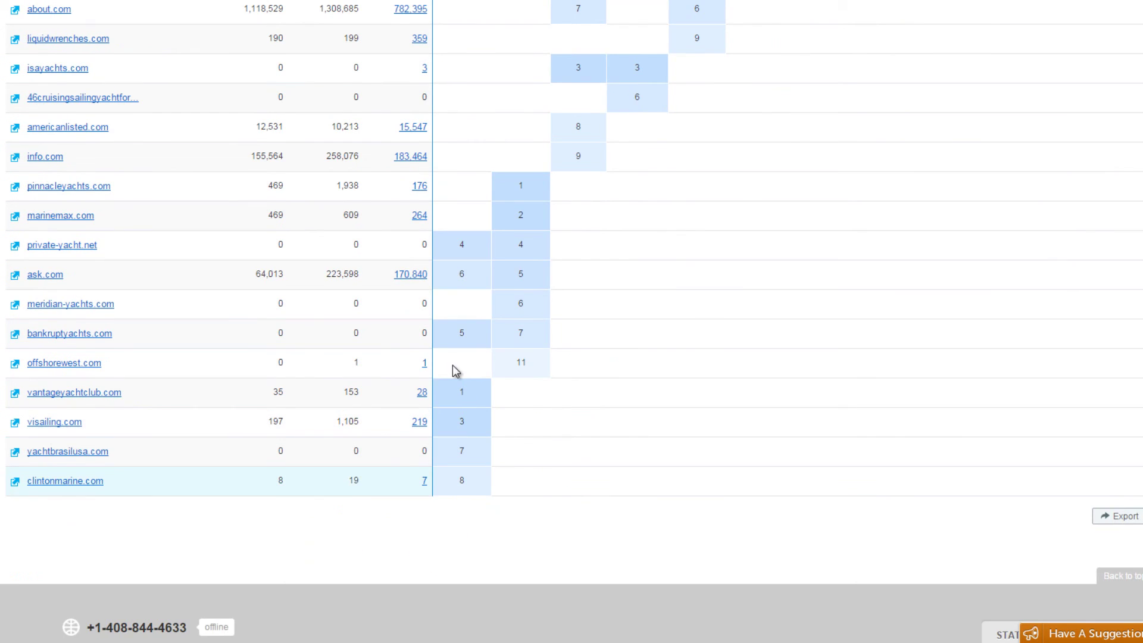
pyautogui.scroll(7, 513, 393)
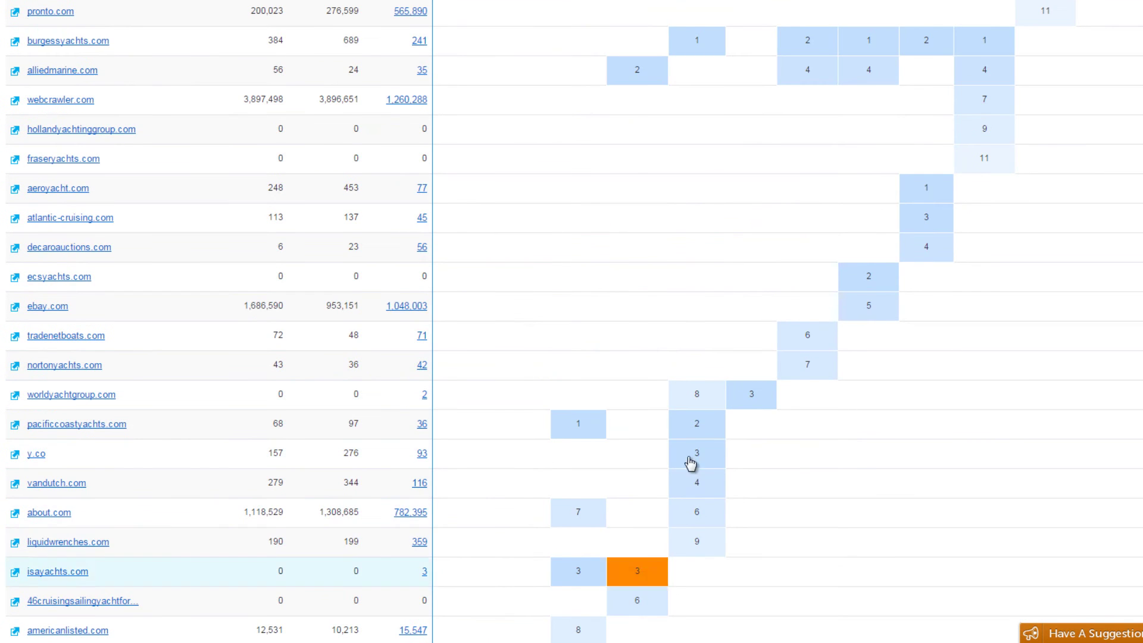
pyautogui.scroll(3, 689, 449)
pyautogui.scroll(1, 811, 505)
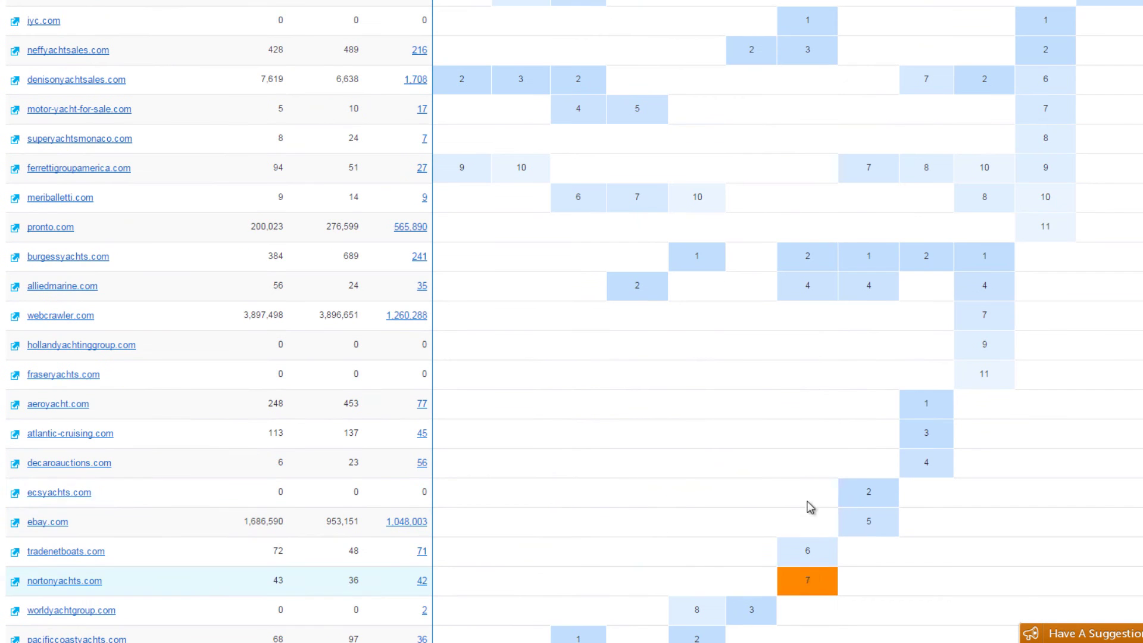
pyautogui.scroll(1, 474, 244)
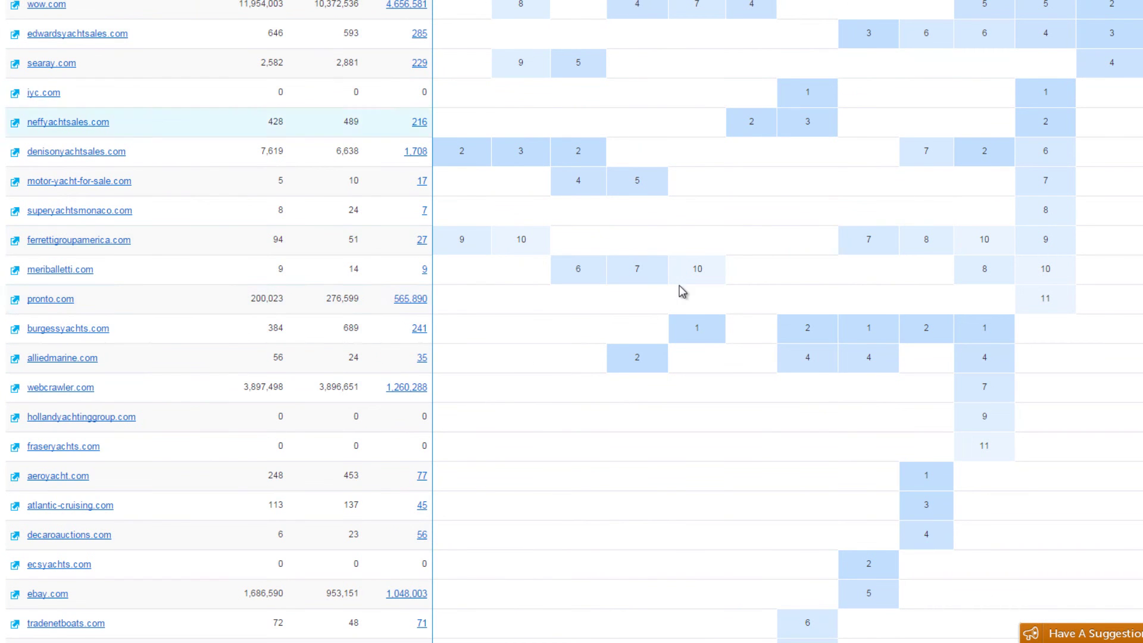
pyautogui.scroll(1, 627, 173)
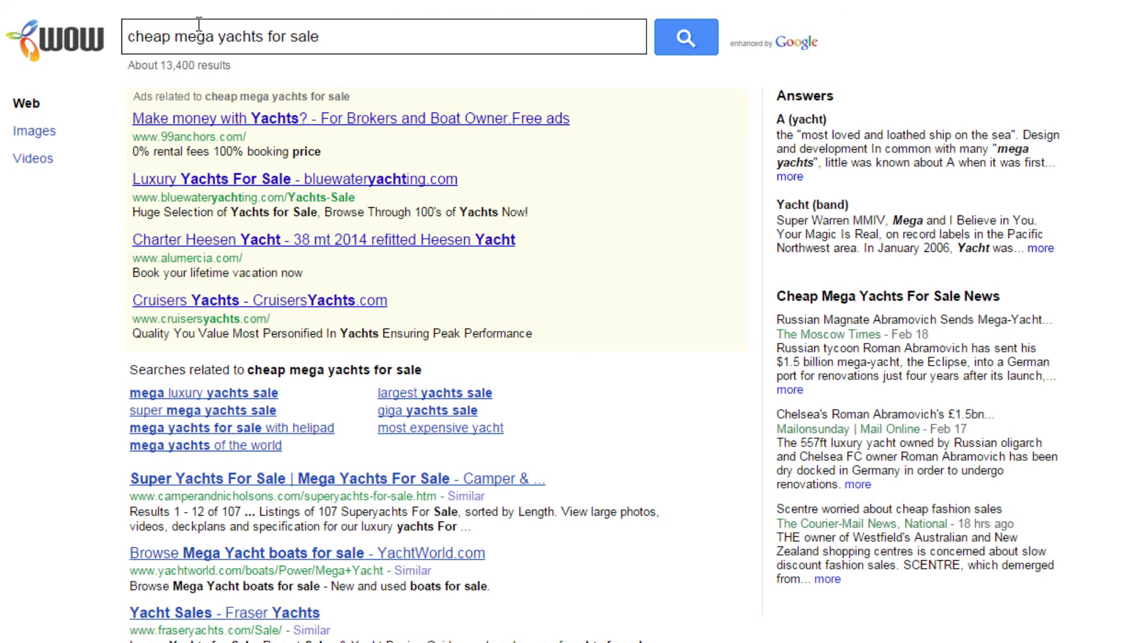
pyautogui.click(241, 120)
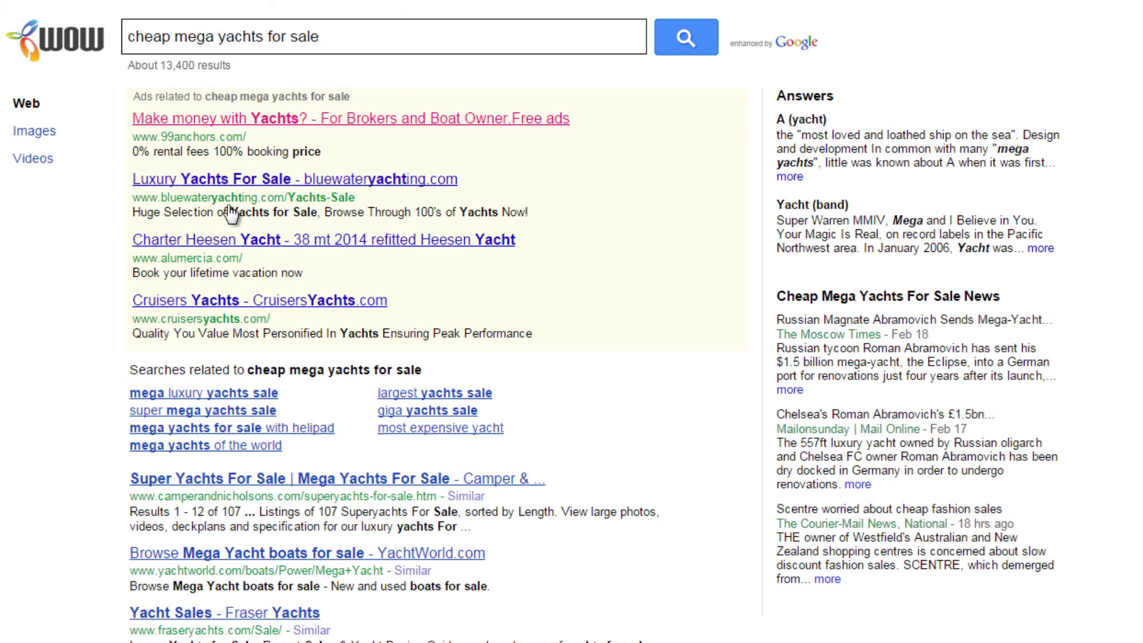